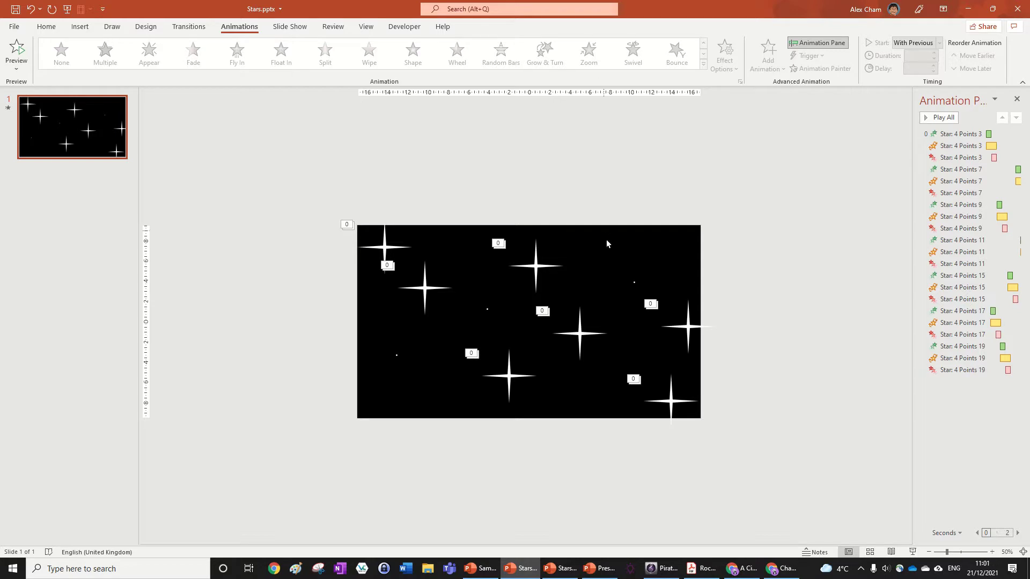
Step: Preview the finished star sparkle animation with Play All in the Animation Pane
{"action": "left_click", "coordinate": [939, 117]}
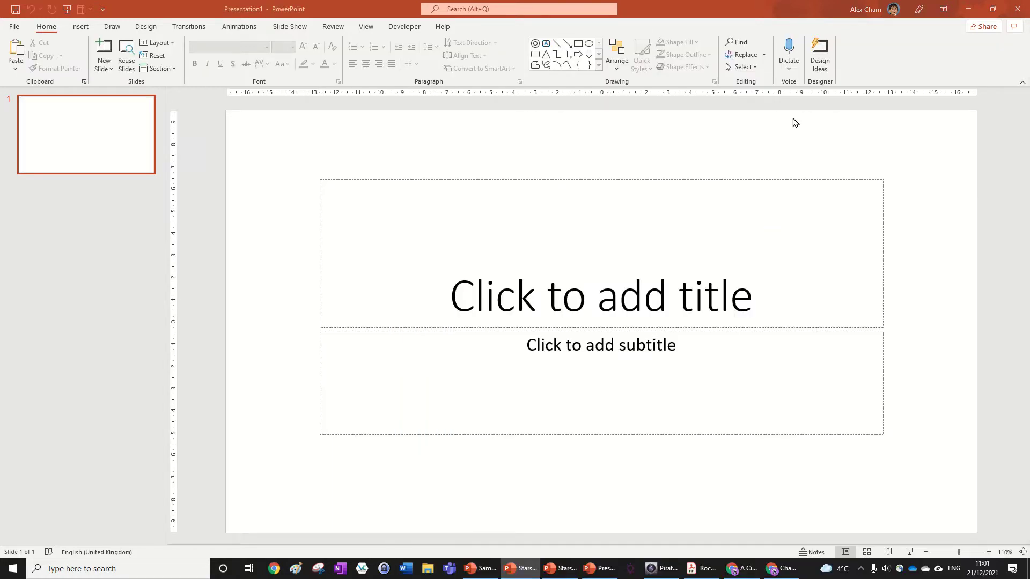
Step: Switch the slide to the Blank layout and open the background fill colour choices
{"action": "left_click", "coordinate": [156, 44]}
{"action": "left_click", "coordinate": [163, 189]}
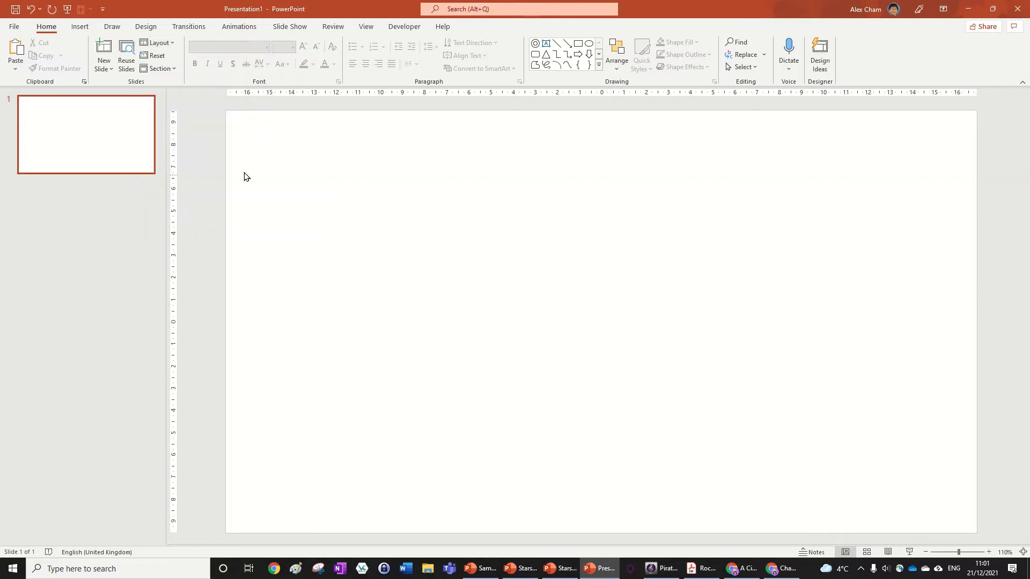
{"action": "left_click", "coordinate": [145, 27]}
{"action": "left_click", "coordinate": [933, 59]}
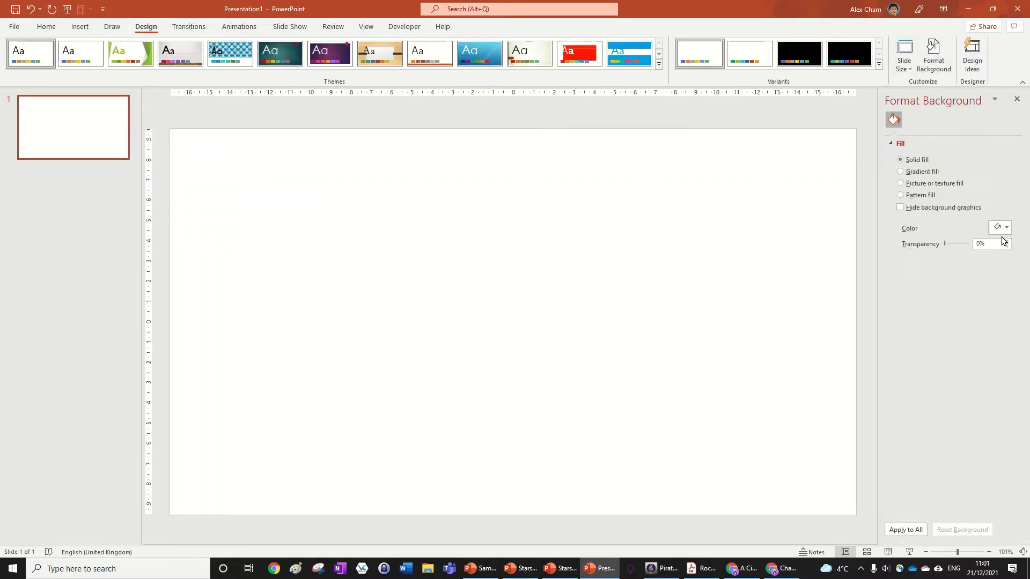
{"action": "left_click", "coordinate": [1002, 229]}
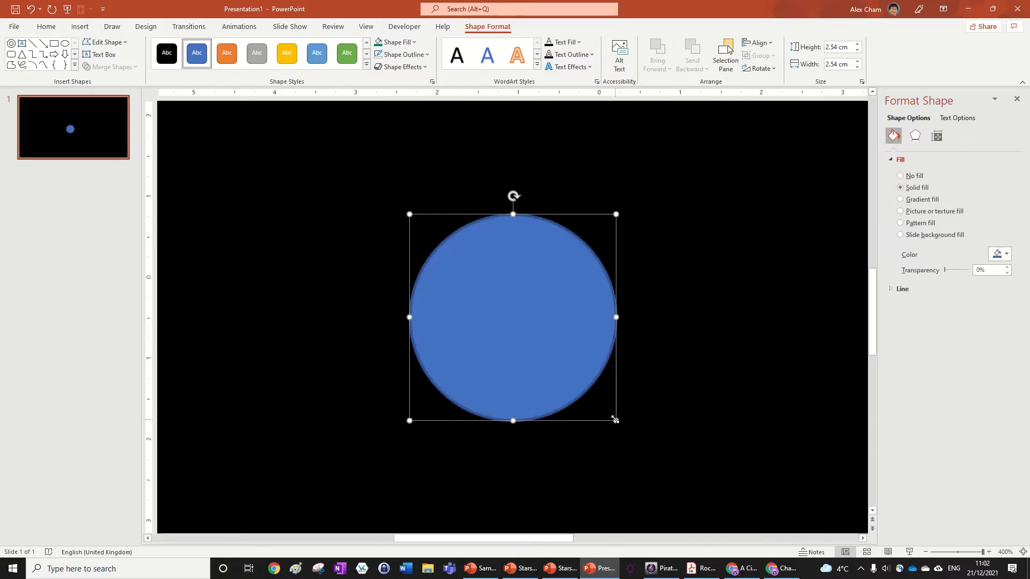
Step: Shrink the circle to a 0.19 cm dot and fill it white
{"action": "left_click_drag", "start_coordinate": [616, 421], "coordinate": [520, 324]}
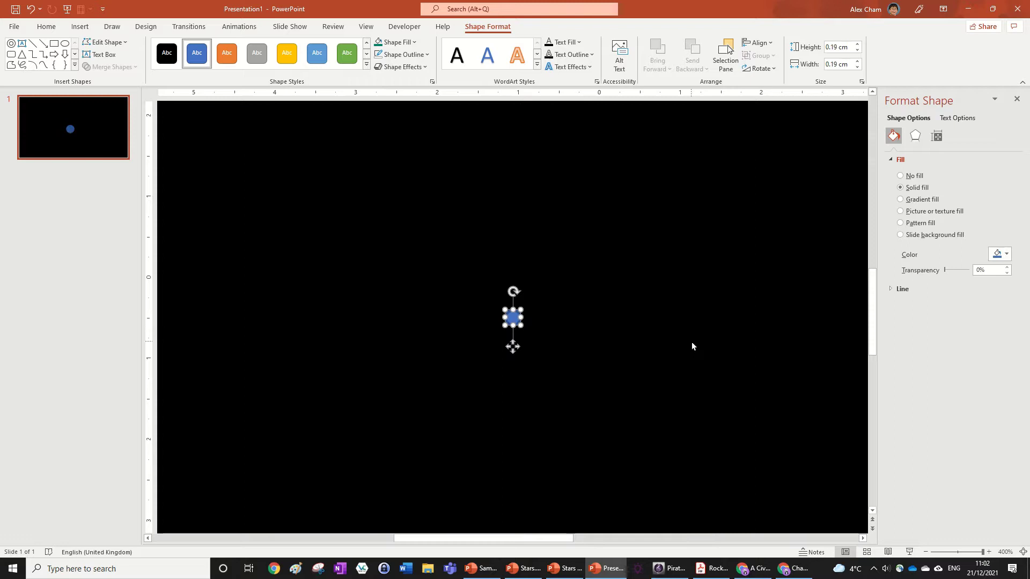
{"action": "left_click", "coordinate": [400, 42]}
{"action": "left_click", "coordinate": [382, 70]}
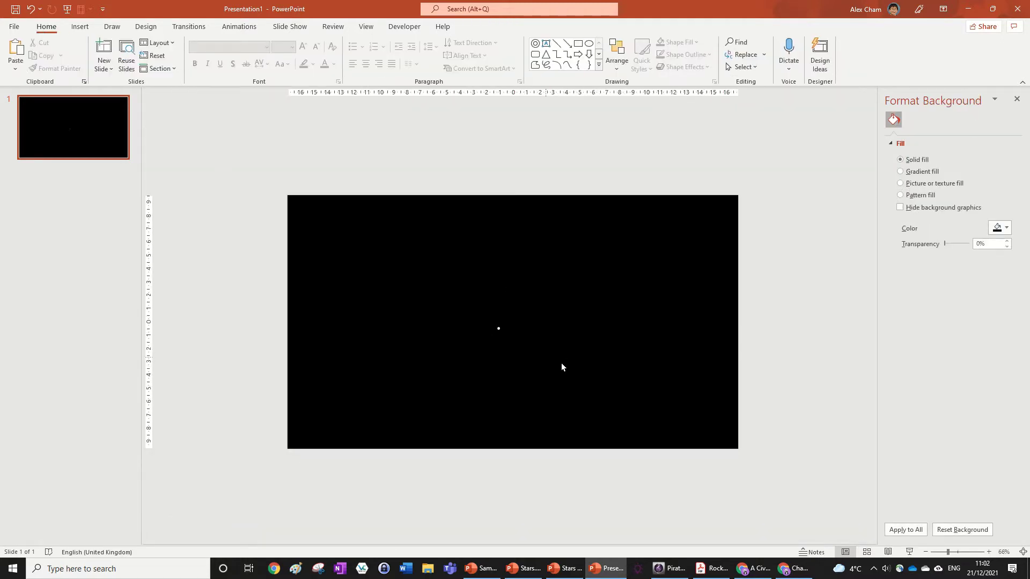
{"action": "scroll", "coordinate": [621, 368], "scroll_direction": "down", "scroll_amount": 2}
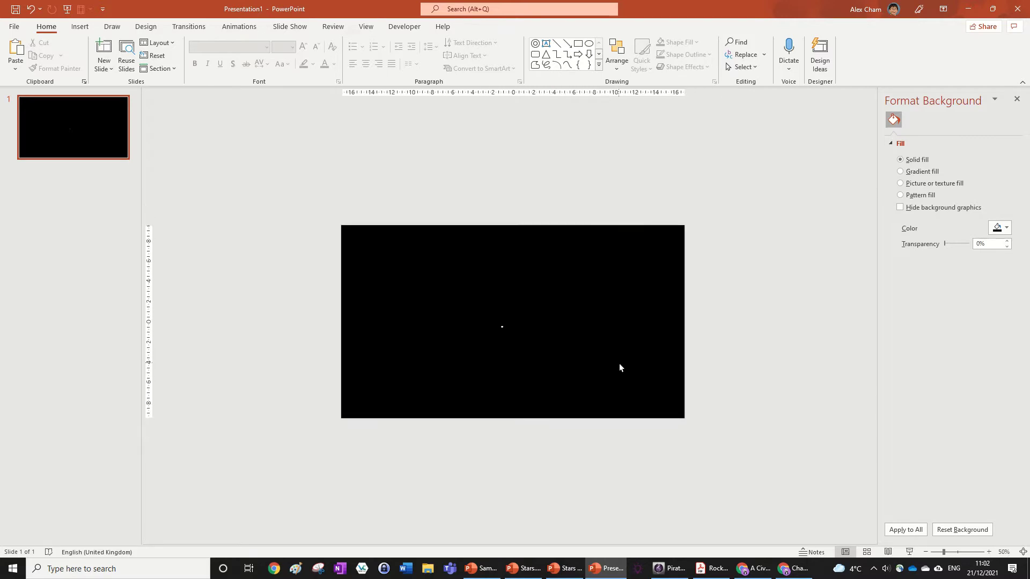
{"action": "scroll", "coordinate": [619, 368], "scroll_direction": "up", "scroll_amount": 10}
{"action": "left_click", "coordinate": [482, 339]}
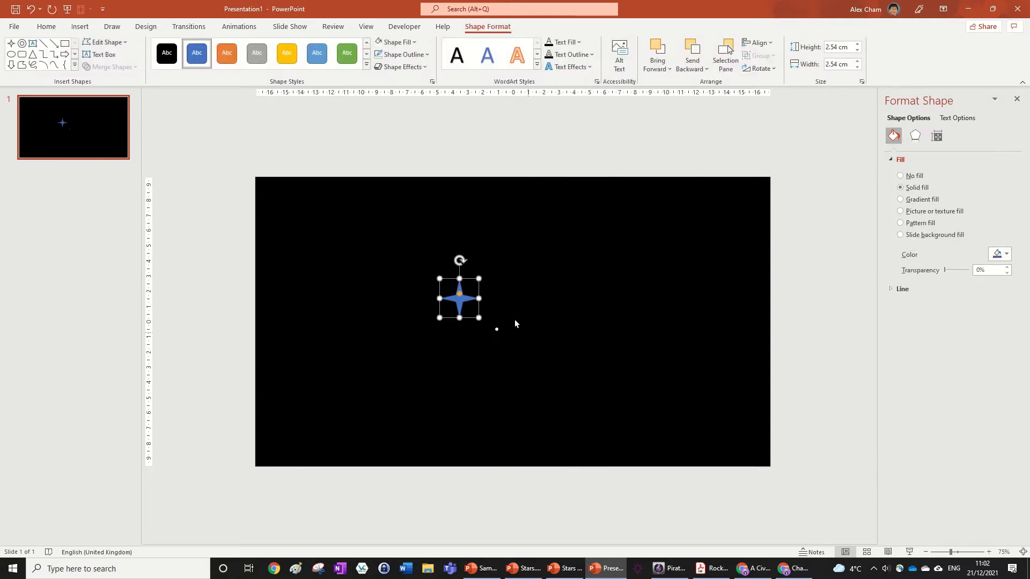
Step: Move the star onto the dot, enlarge it to 5.61 cm, and slim its points
{"action": "left_click_drag", "start_coordinate": [465, 299], "coordinate": [499, 333]}
{"action": "scroll", "coordinate": [617, 365], "scroll_direction": "up", "scroll_amount": 5}
{"action": "left_click_drag", "start_coordinate": [552, 281], "coordinate": [598, 250]}
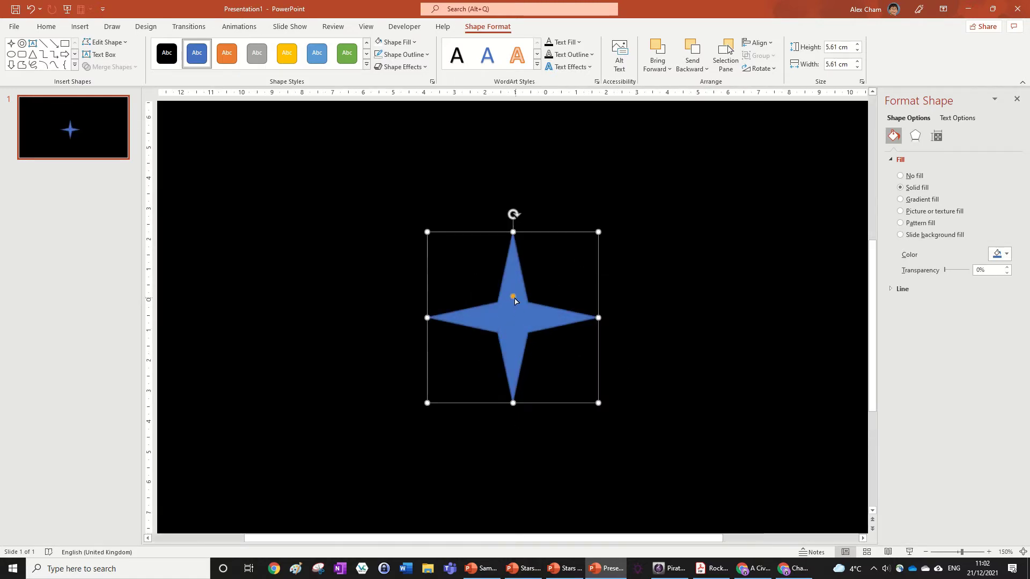
{"action": "left_click_drag", "start_coordinate": [515, 303], "coordinate": [592, 352]}
{"action": "left_click", "coordinate": [619, 319]}
{"action": "scroll", "coordinate": [563, 311], "scroll_direction": "down", "scroll_amount": 5}
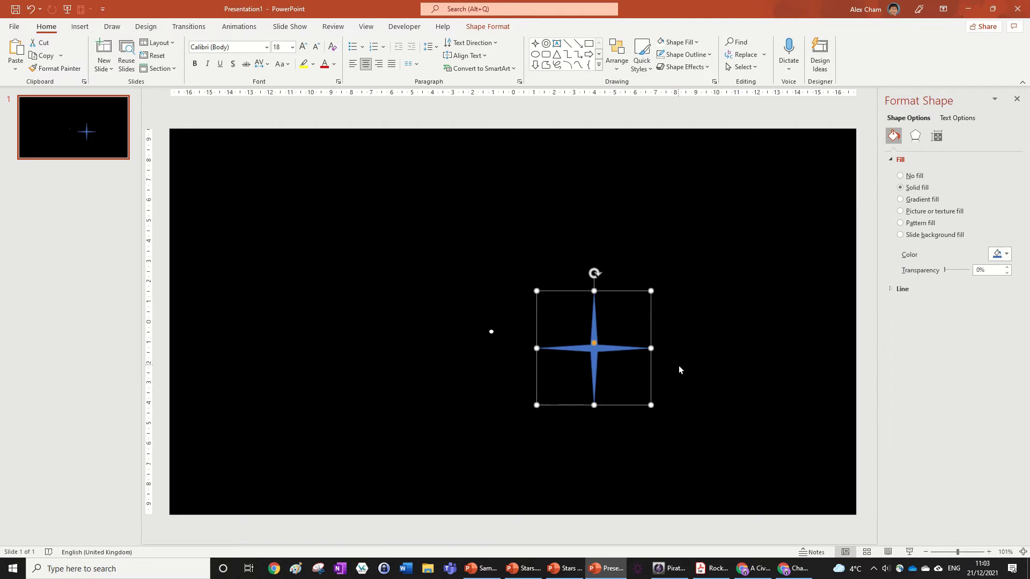
Step: Align the star and dot with Align Center and Align Middle
{"action": "left_click", "coordinate": [491, 333], "text": "shift"}
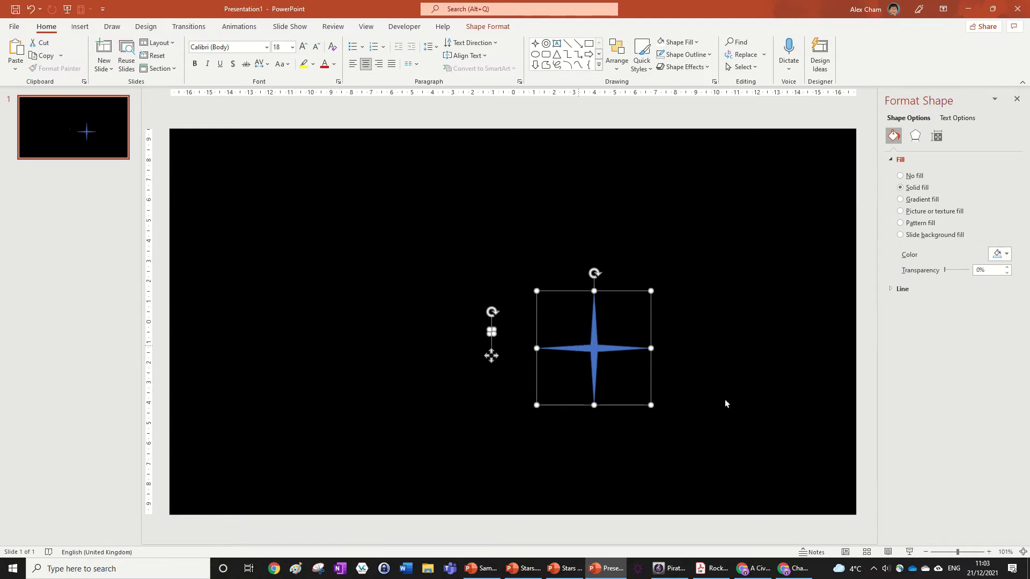
{"action": "left_click", "coordinate": [501, 27]}
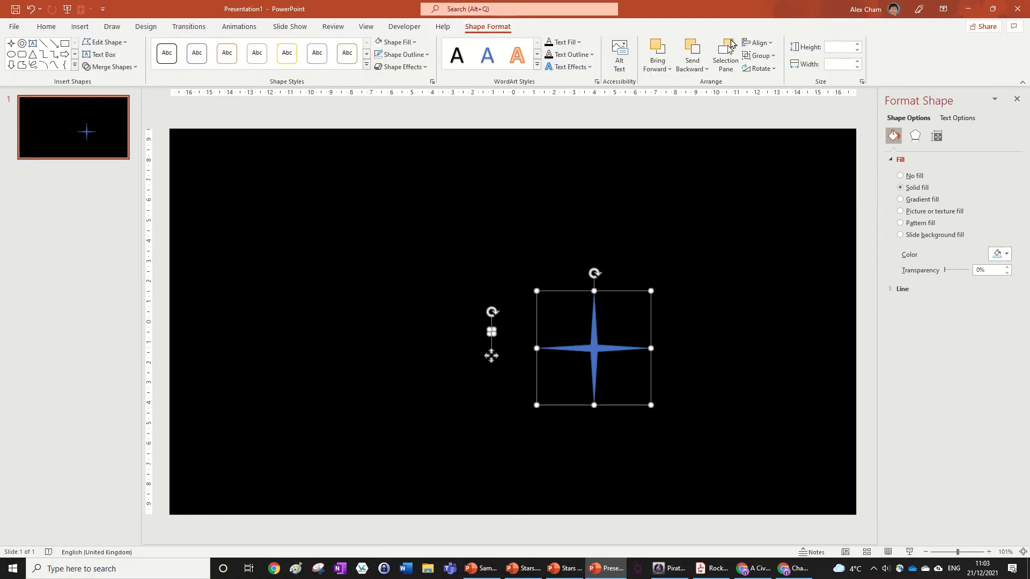
{"action": "left_click", "coordinate": [756, 42]}
{"action": "left_click", "coordinate": [779, 71]}
{"action": "left_click", "coordinate": [756, 43]}
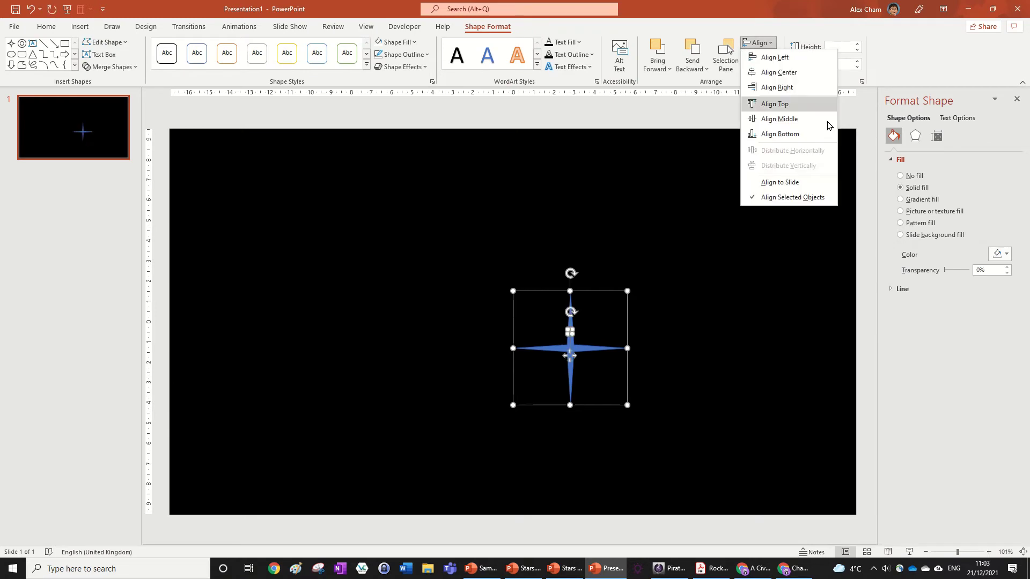
{"action": "left_click", "coordinate": [793, 118]}
{"action": "left_click", "coordinate": [581, 319]}
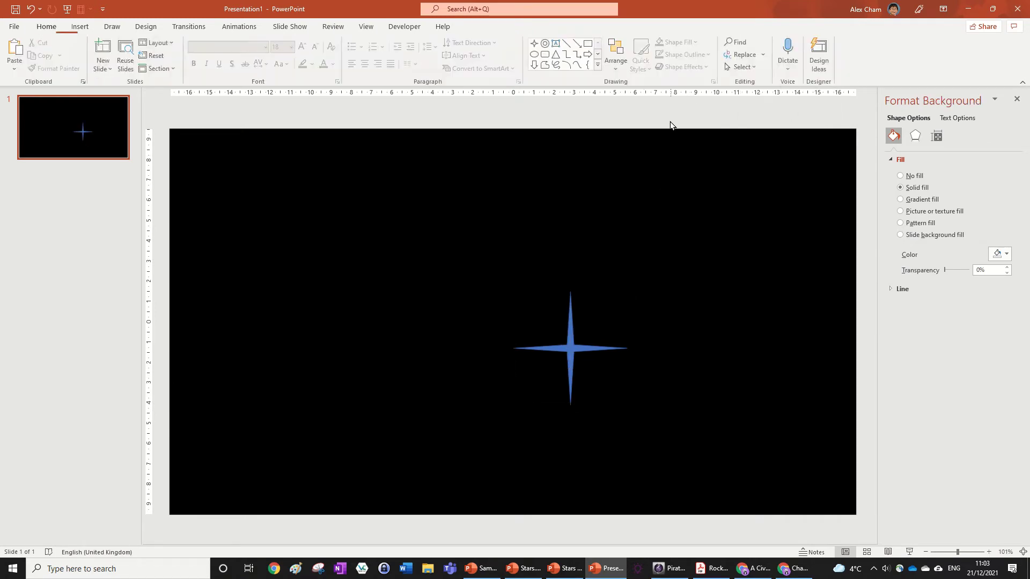
Step: Give the star a white fill and a white outline
{"action": "left_click", "coordinate": [584, 347]}
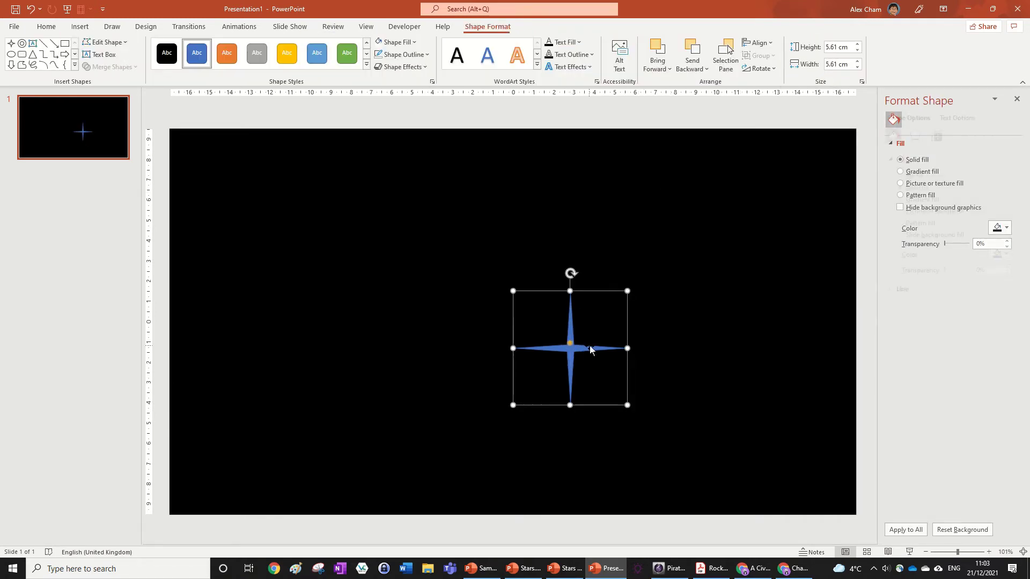
{"action": "left_click", "coordinate": [378, 42]}
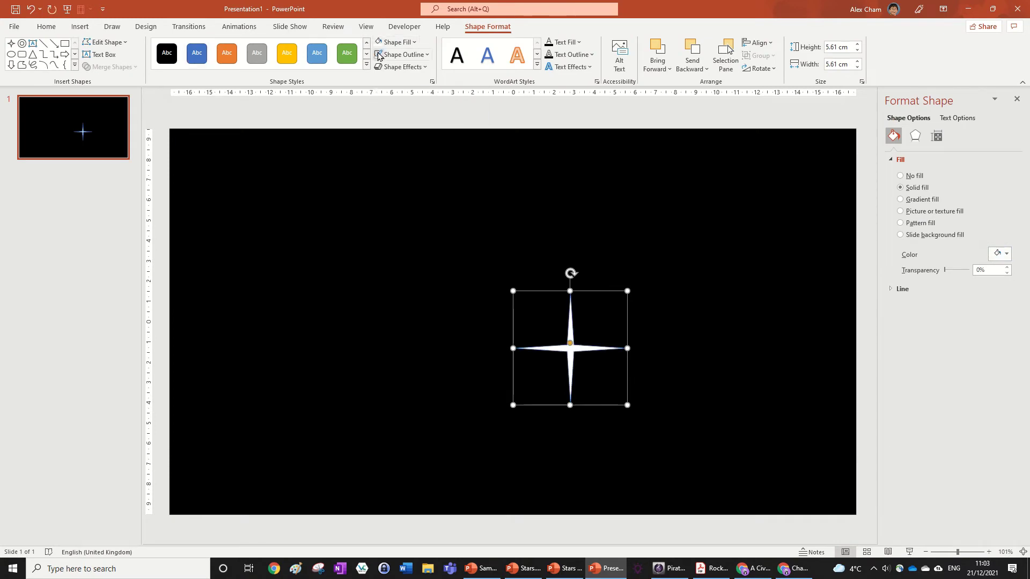
{"action": "left_click", "coordinate": [378, 55]}
{"action": "left_click", "coordinate": [706, 390]}
Step: Re-centre the star on the dot horizontally and vertically
{"action": "left_click_drag", "start_coordinate": [724, 434], "coordinate": [369, 218]}
{"action": "left_click", "coordinate": [478, 26]}
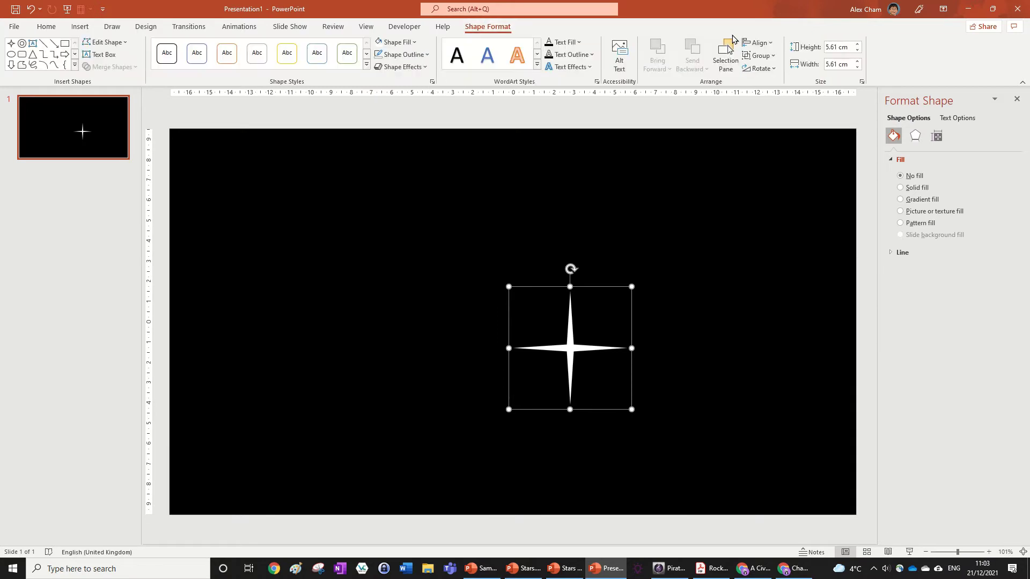
{"action": "left_click", "coordinate": [759, 43]}
{"action": "left_click", "coordinate": [785, 73]}
{"action": "left_click", "coordinate": [758, 43]}
{"action": "left_click", "coordinate": [779, 118]}
{"action": "scroll", "coordinate": [697, 327], "scroll_direction": "down", "scroll_amount": 4}
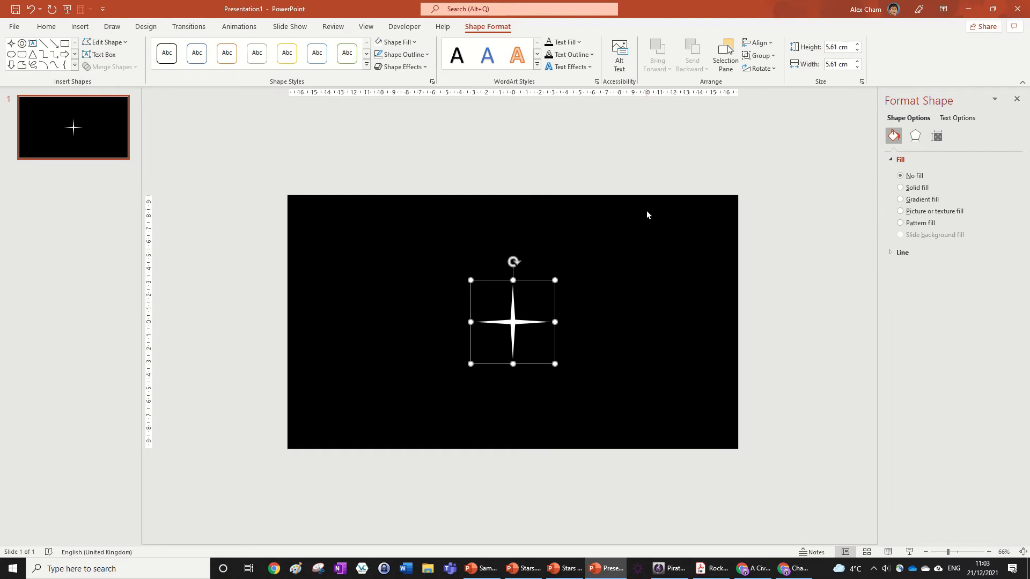
Step: Give the star a Basic Zoom entrance effect
{"action": "left_click", "coordinate": [612, 236]}
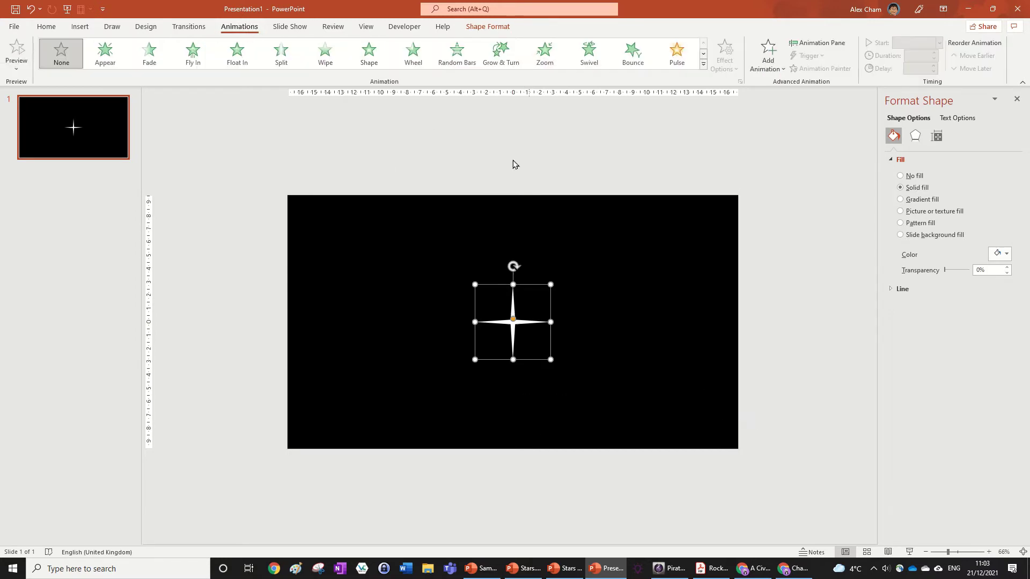
{"action": "left_click", "coordinate": [105, 52]}
{"action": "left_click", "coordinate": [703, 64]}
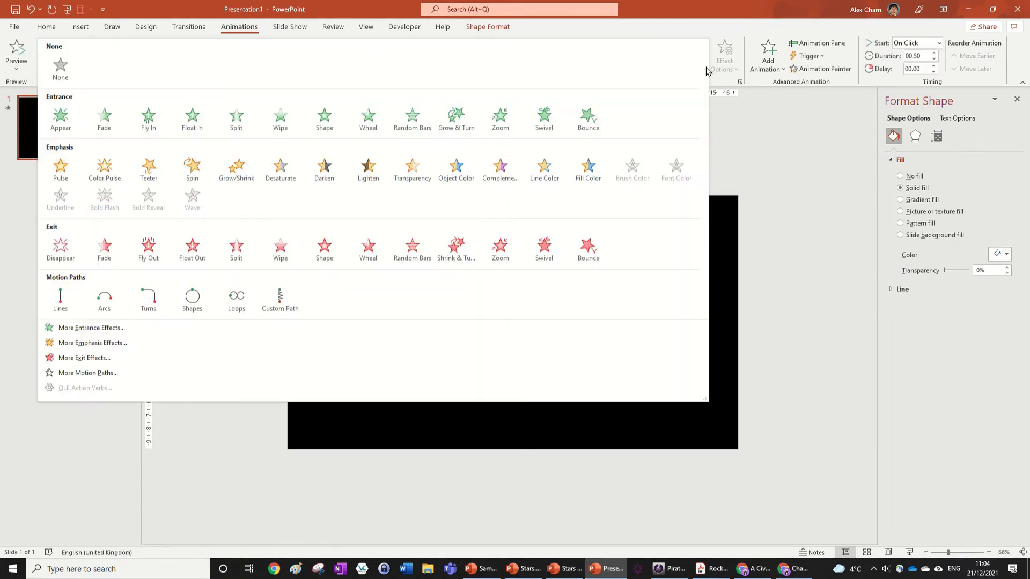
{"action": "left_click", "coordinate": [110, 329]}
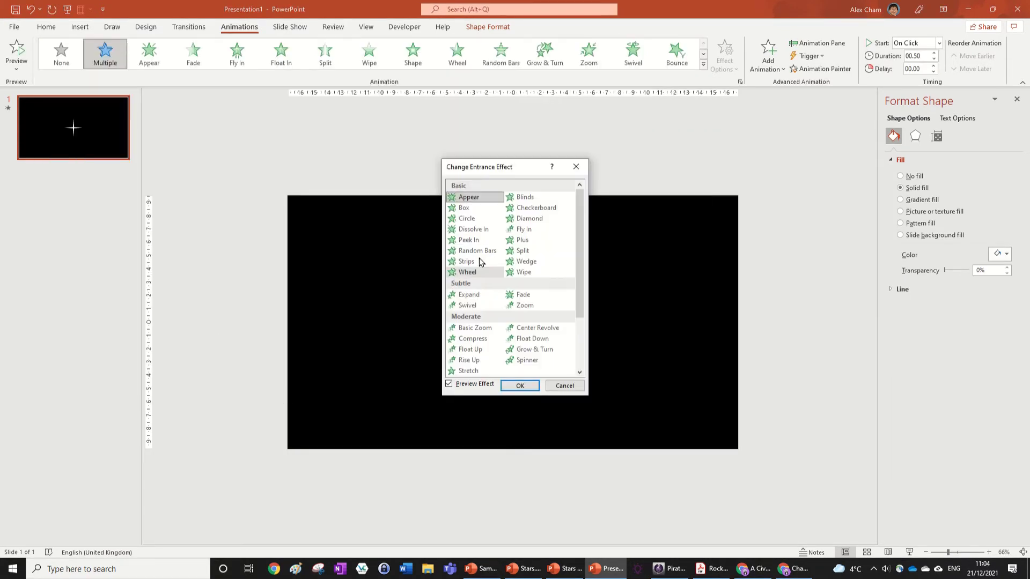
{"action": "left_click", "coordinate": [485, 331]}
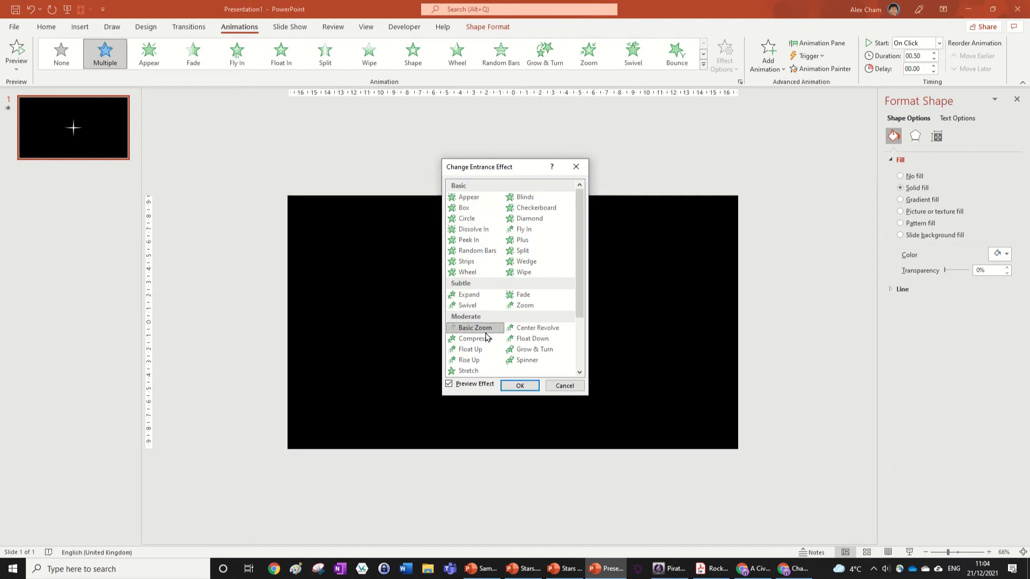
{"action": "left_click", "coordinate": [519, 386]}
Step: Open More Exit Effects to add a second animation to the star
{"action": "left_click", "coordinate": [730, 392]}
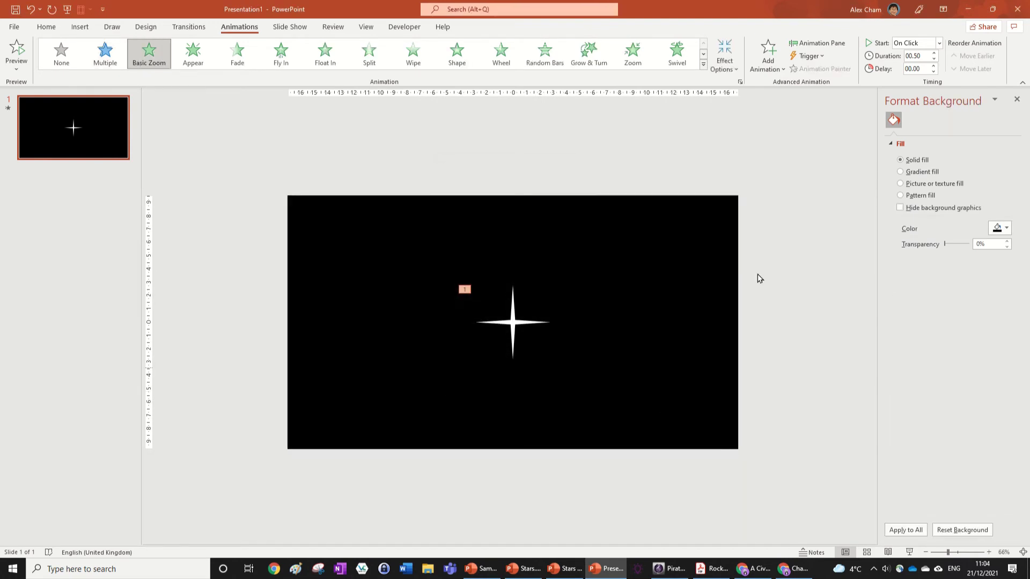
{"action": "left_click", "coordinate": [767, 54]}
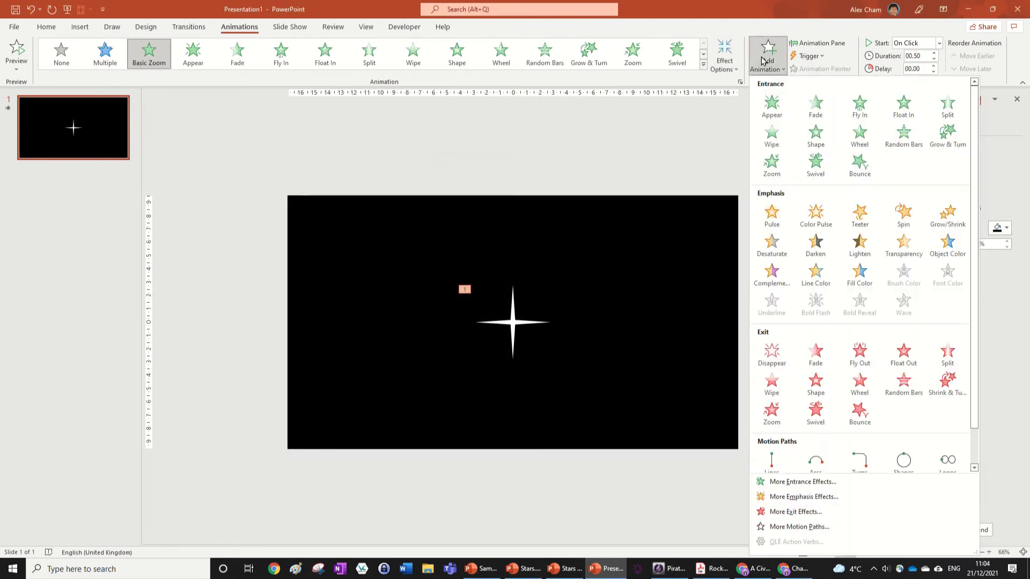
{"action": "left_click", "coordinate": [855, 512]}
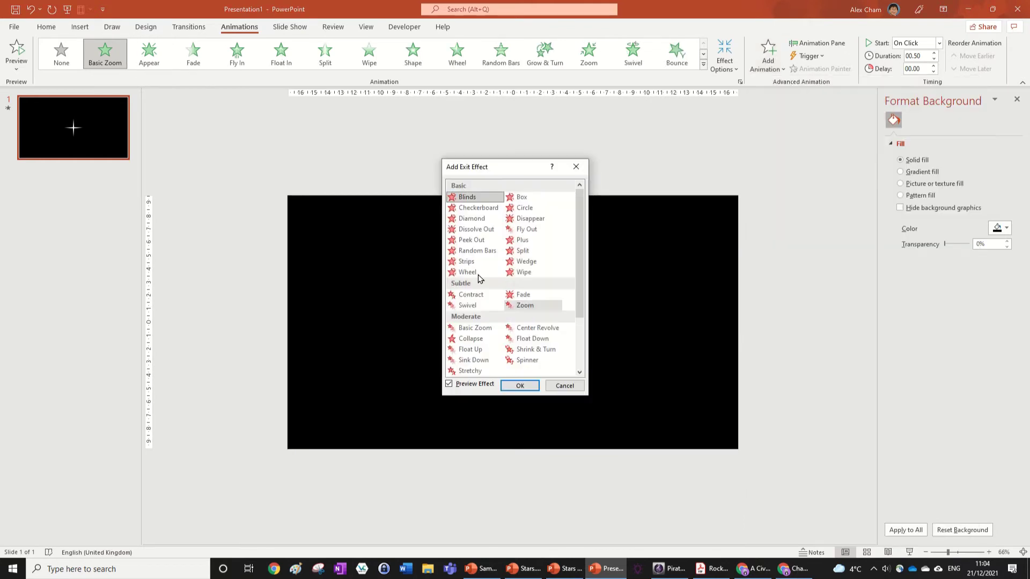
Step: Apply Basic Zoom as the star's exit and preview all animations
{"action": "left_click", "coordinate": [489, 328]}
{"action": "left_click", "coordinate": [519, 386]}
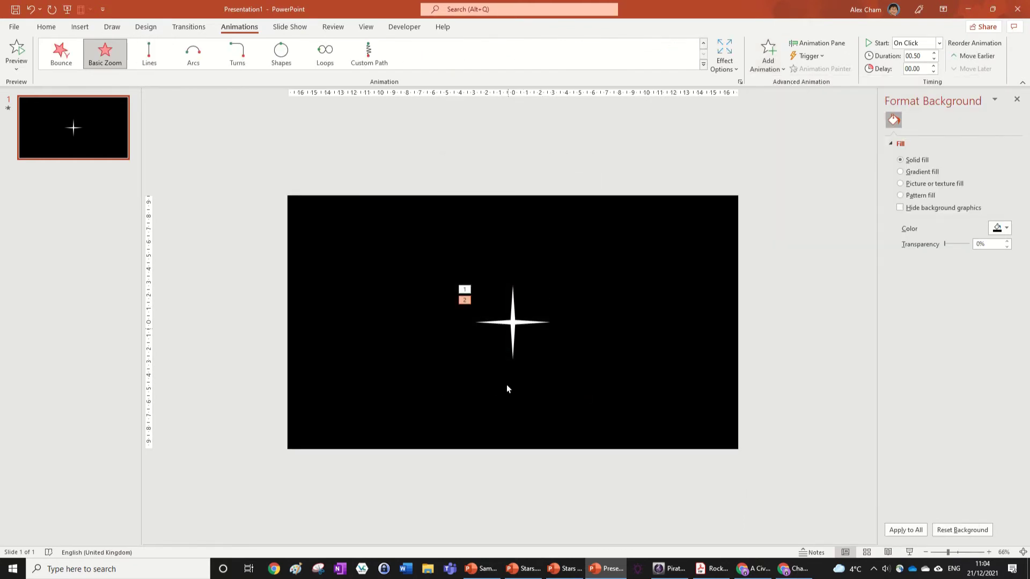
{"action": "left_click", "coordinate": [818, 43]}
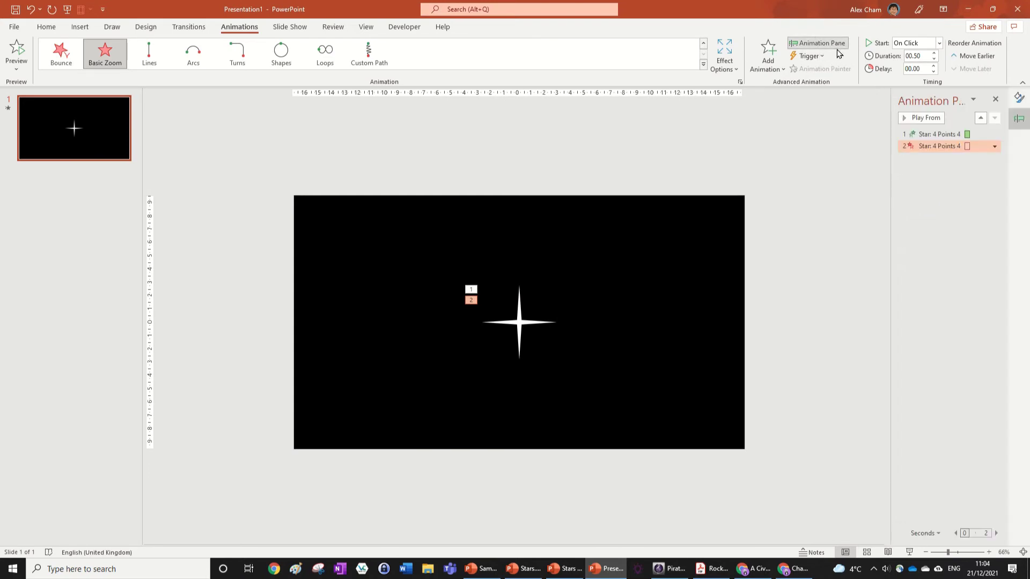
{"action": "left_click", "coordinate": [932, 119]}
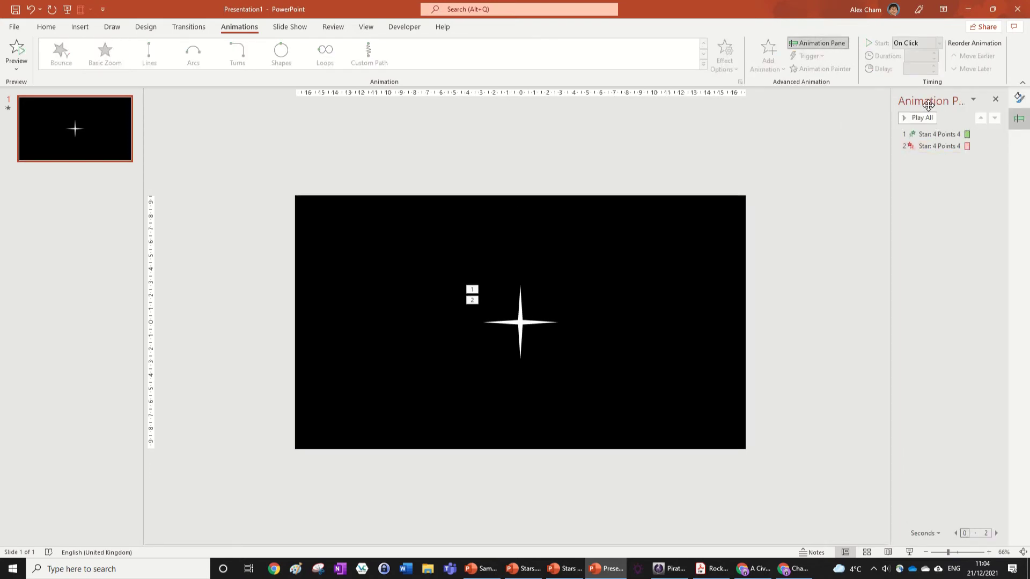
Step: Add a Spin emphasis animation to the star
{"action": "left_click", "coordinate": [558, 323]}
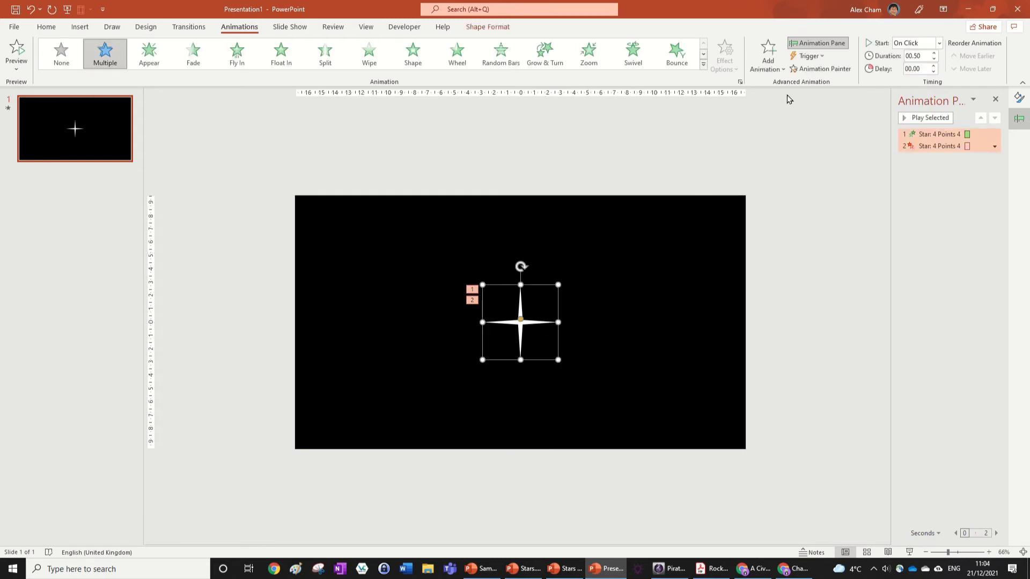
{"action": "left_click", "coordinate": [772, 64]}
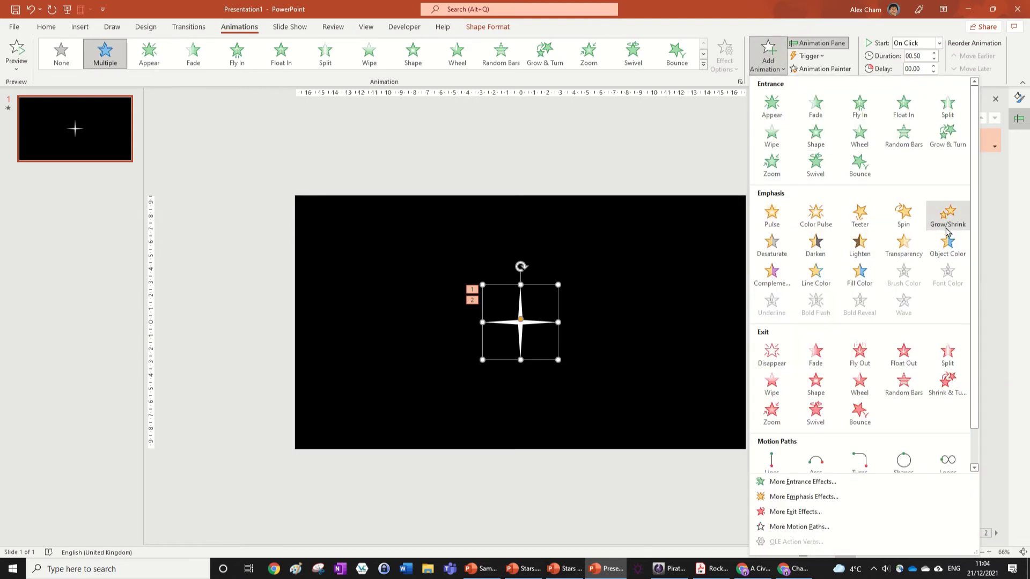
{"action": "left_click", "coordinate": [922, 227]}
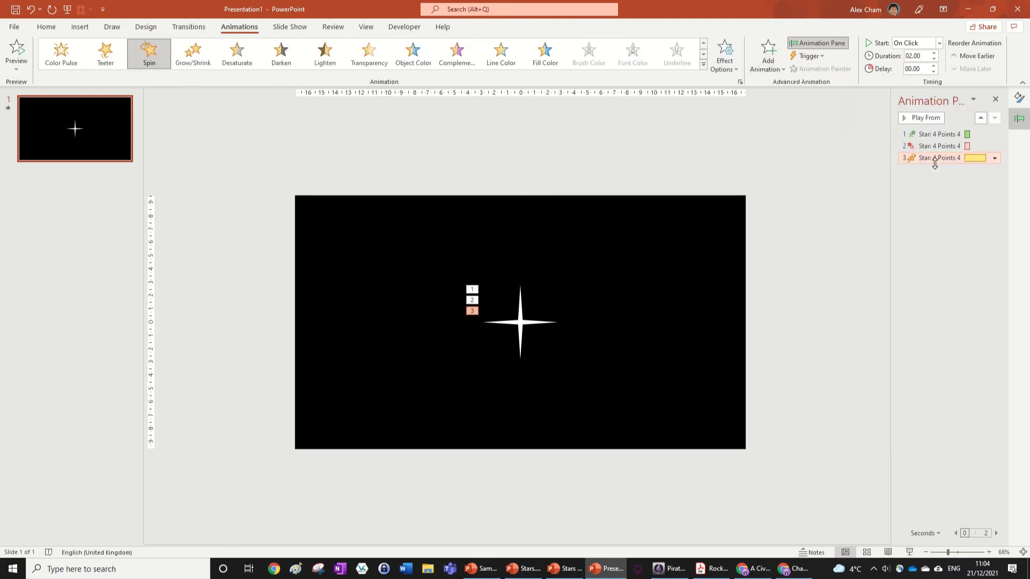
Step: Set the Spin's smooth start and smooth end to 0.5 seconds each
{"action": "double_click", "coordinate": [940, 162]}
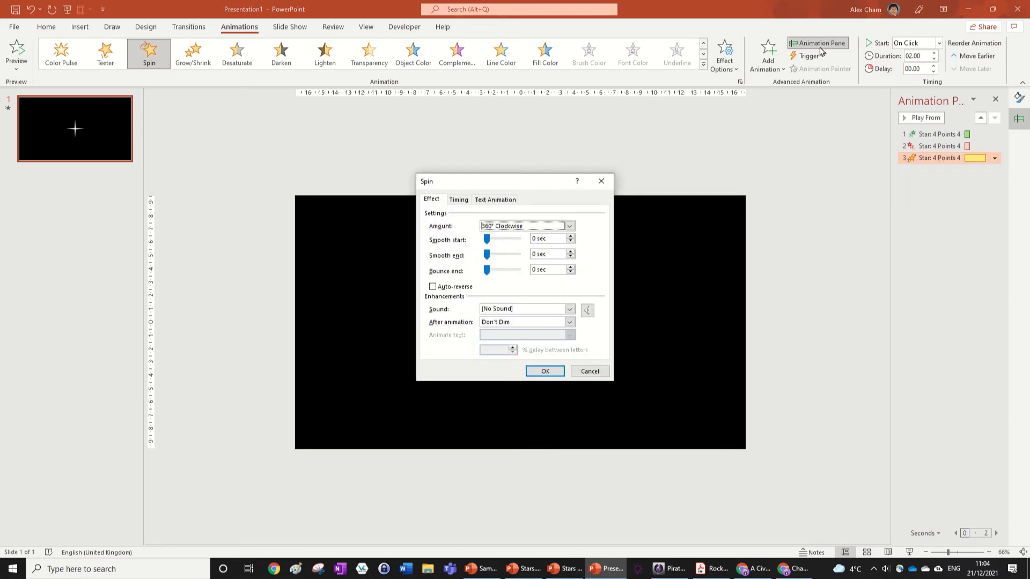
{"action": "left_click", "coordinate": [535, 239]}
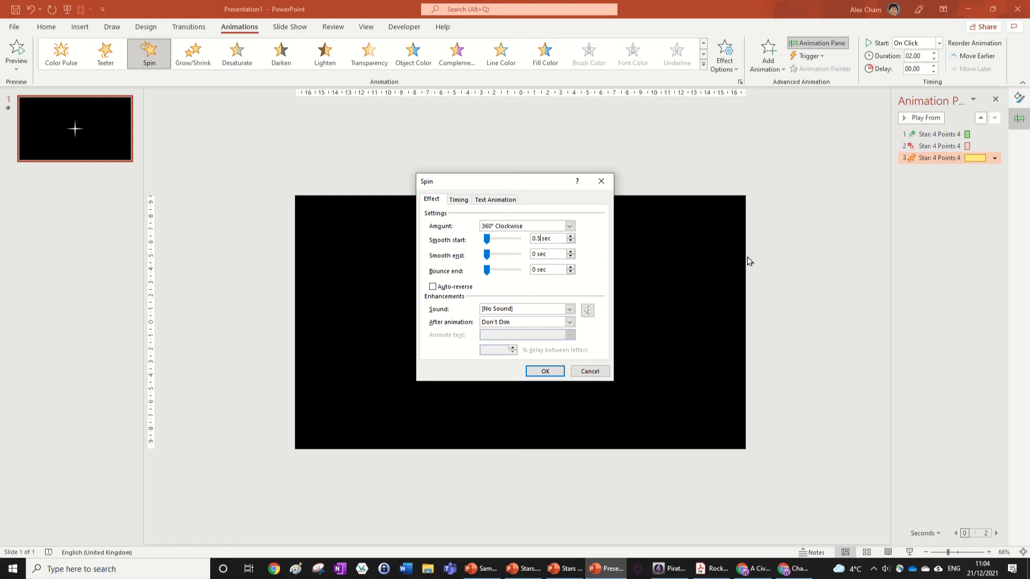
{"action": "left_click", "coordinate": [535, 255]}
{"action": "key", "text": "Return"}
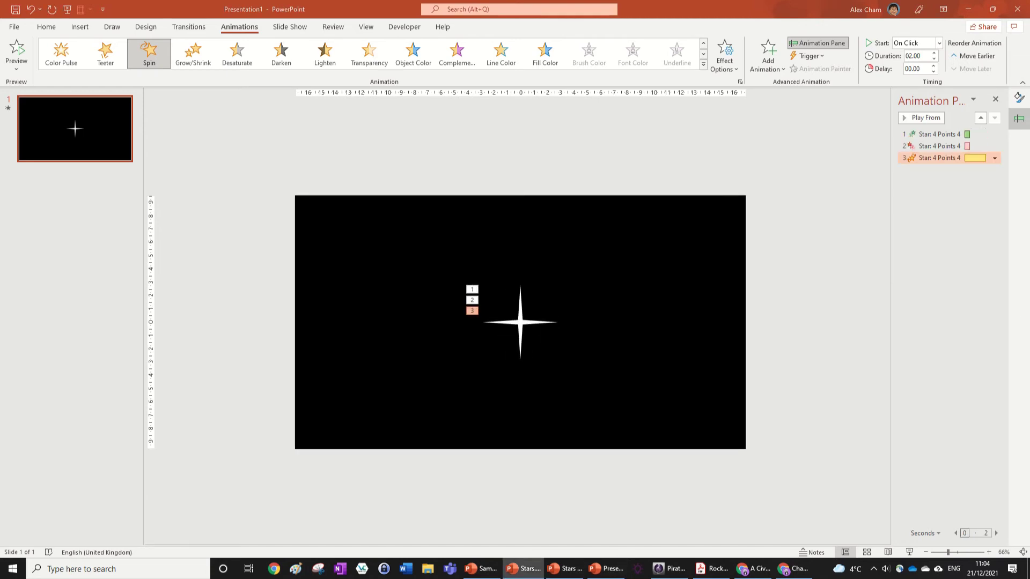
Step: Shorten Spin to 1 second, place it before the exit, and start all With Previous
{"action": "left_click", "coordinate": [934, 60]}
{"action": "left_click", "coordinate": [934, 61]}
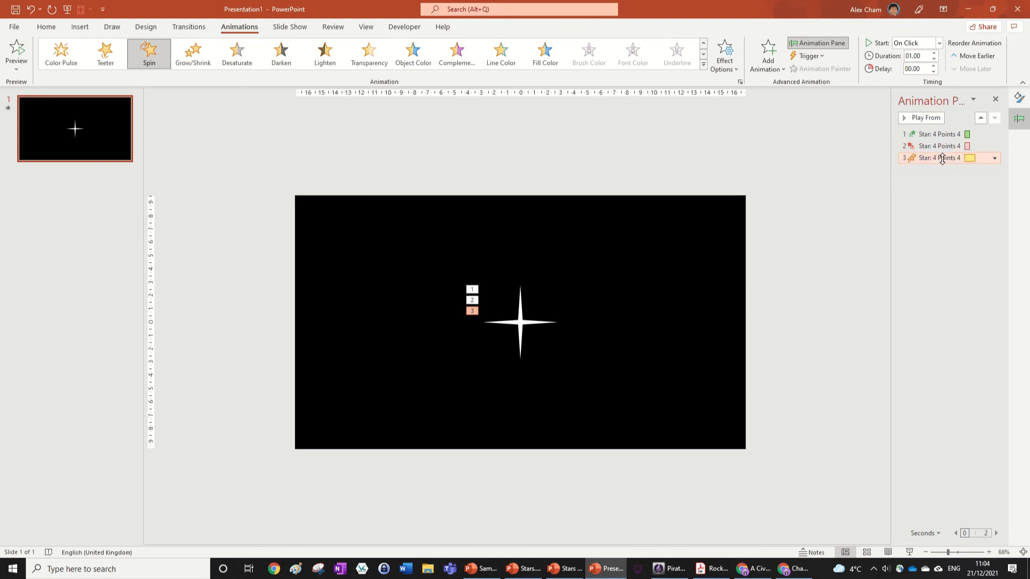
{"action": "mouse_move", "coordinate": [942, 158]}
{"action": "left_mouse_down"}
{"action": "mouse_move", "coordinate": [946, 136]}
{"action": "mouse_move", "coordinate": [940, 147]}
{"action": "left_mouse_up"}
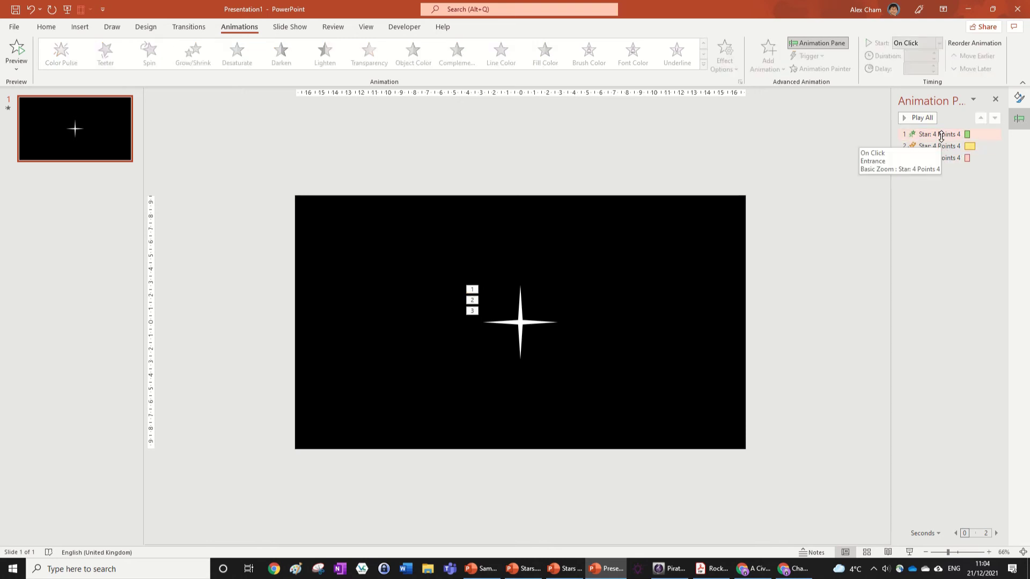
{"action": "left_click", "coordinate": [940, 134]}
{"action": "left_click", "coordinate": [939, 157], "text": "shift"}
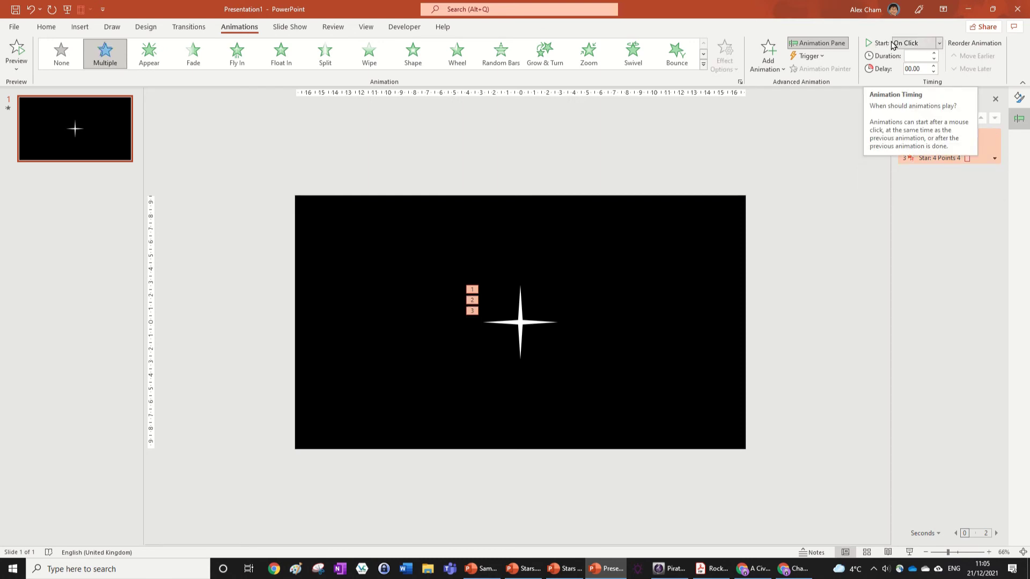
{"action": "left_click", "coordinate": [914, 43]}
{"action": "left_click", "coordinate": [917, 69]}
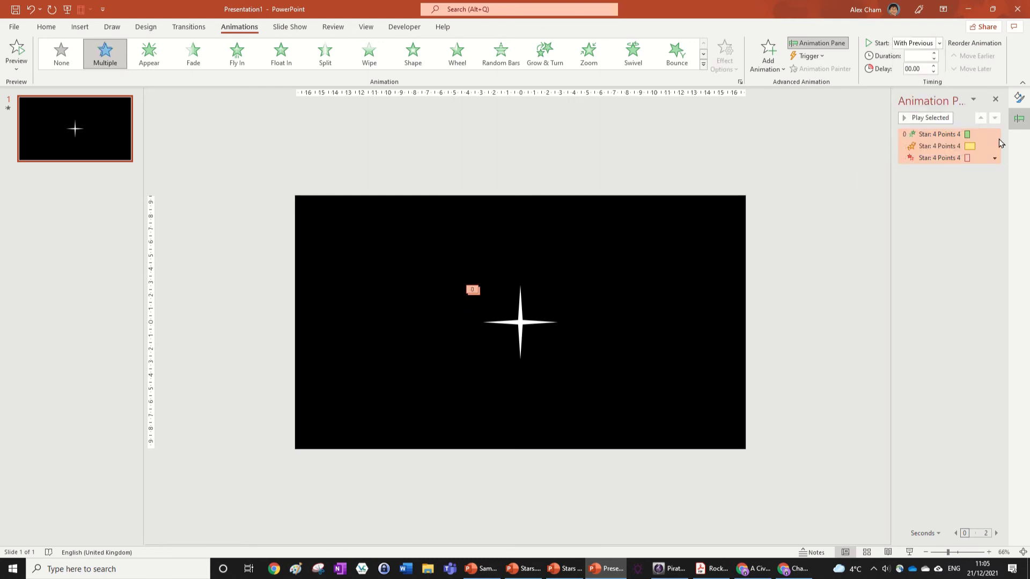
Step: Give the Basic Zoom exit a 0.5-second delay
{"action": "left_click", "coordinate": [974, 189]}
{"action": "left_click", "coordinate": [939, 157]}
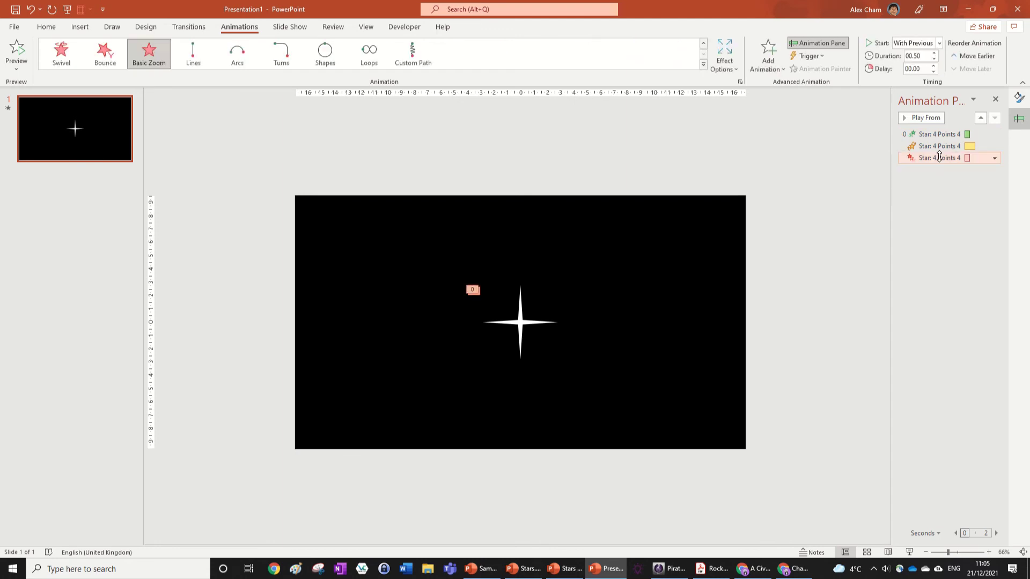
{"action": "left_click", "coordinate": [934, 65]}
{"action": "left_click", "coordinate": [934, 66]}
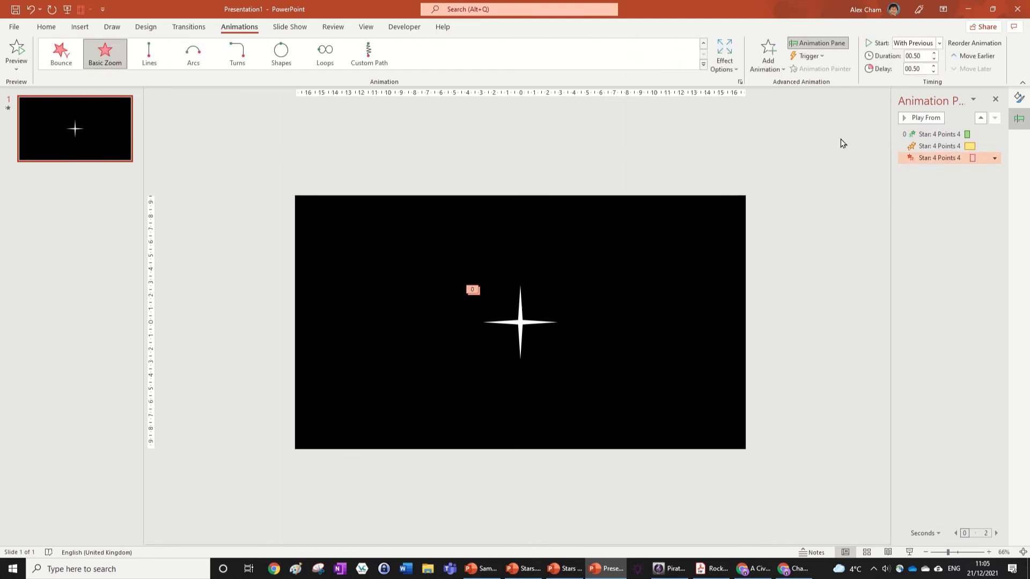
Step: Preview the whole animation sequence, then return to the presentation and select the star
{"action": "left_click", "coordinate": [867, 125]}
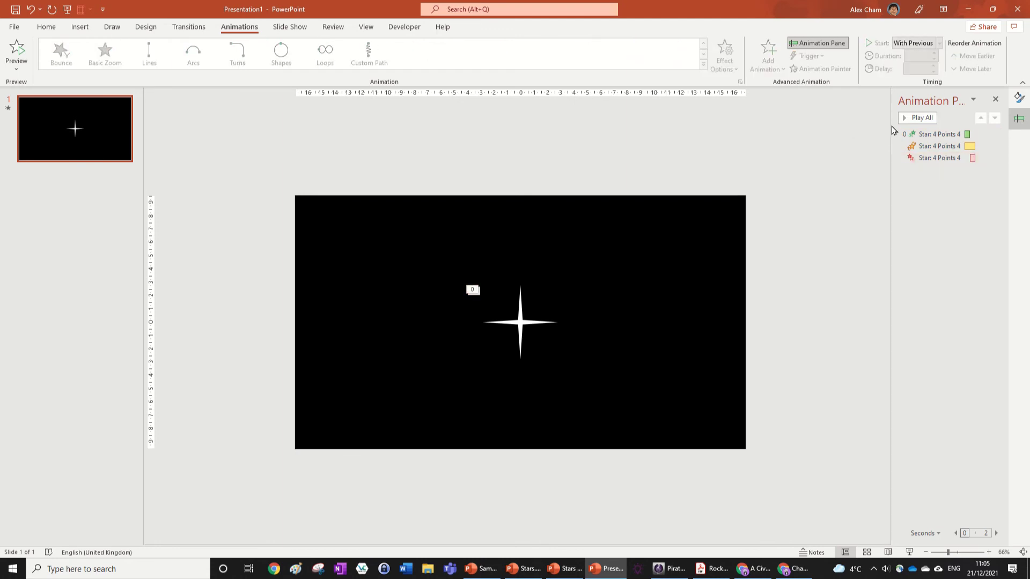
{"action": "left_click", "coordinate": [920, 118]}
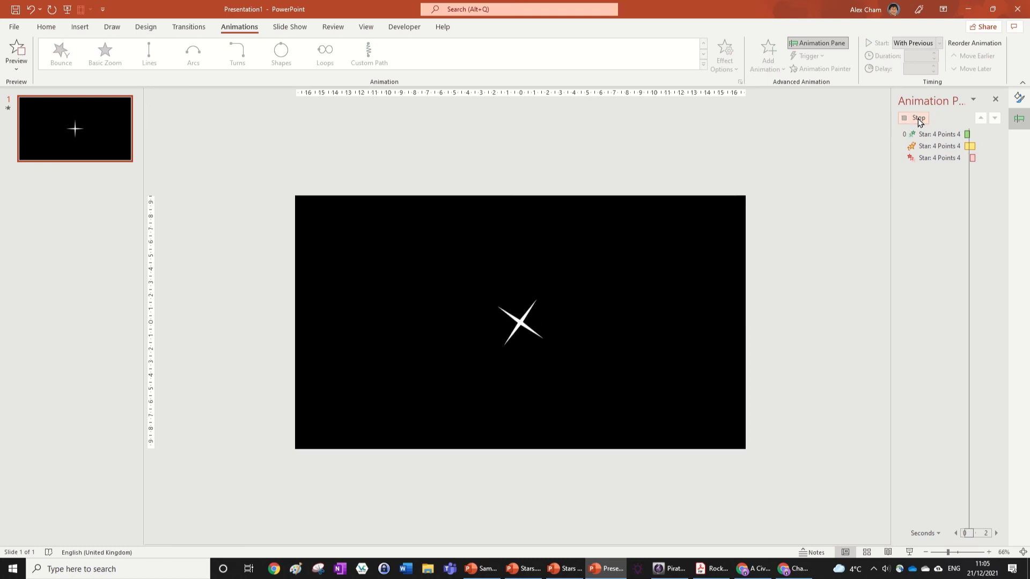
{"action": "left_click", "coordinate": [919, 121]}
{"action": "left_click", "coordinate": [523, 568]}
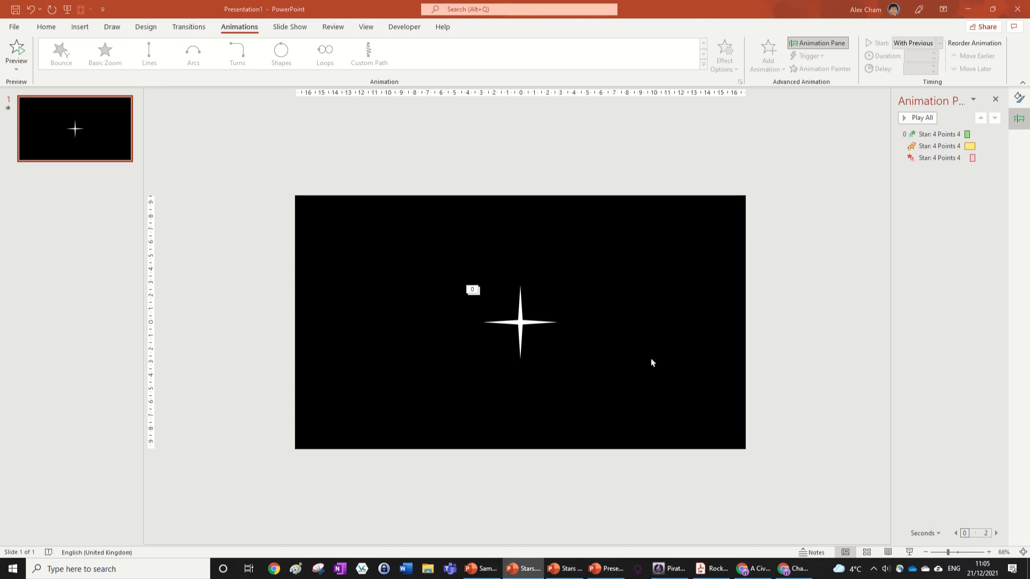
{"action": "left_click", "coordinate": [520, 322]}
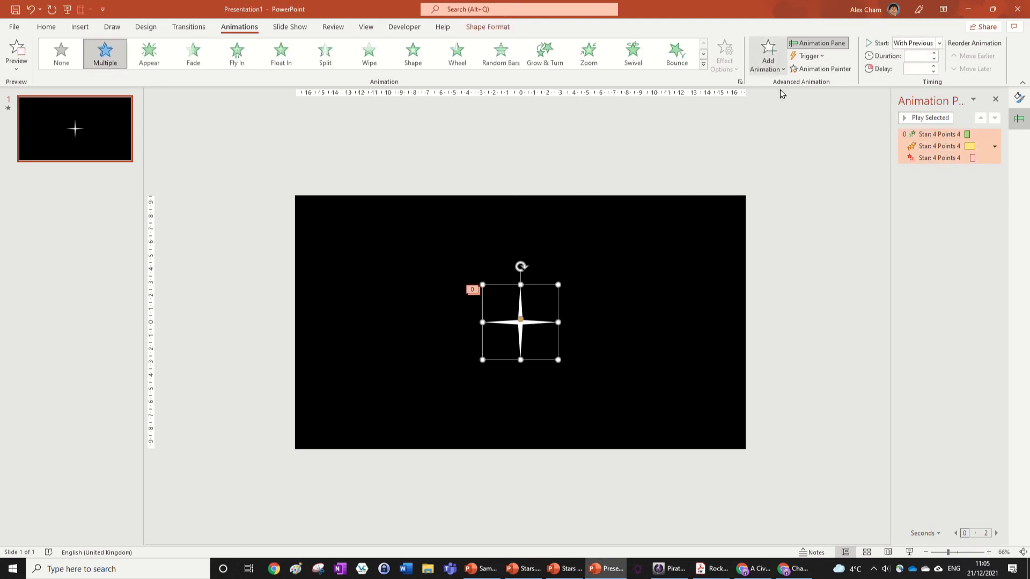
Step: Change the Spin to Half Spin and preview the sequence again
{"action": "left_click", "coordinate": [937, 146]}
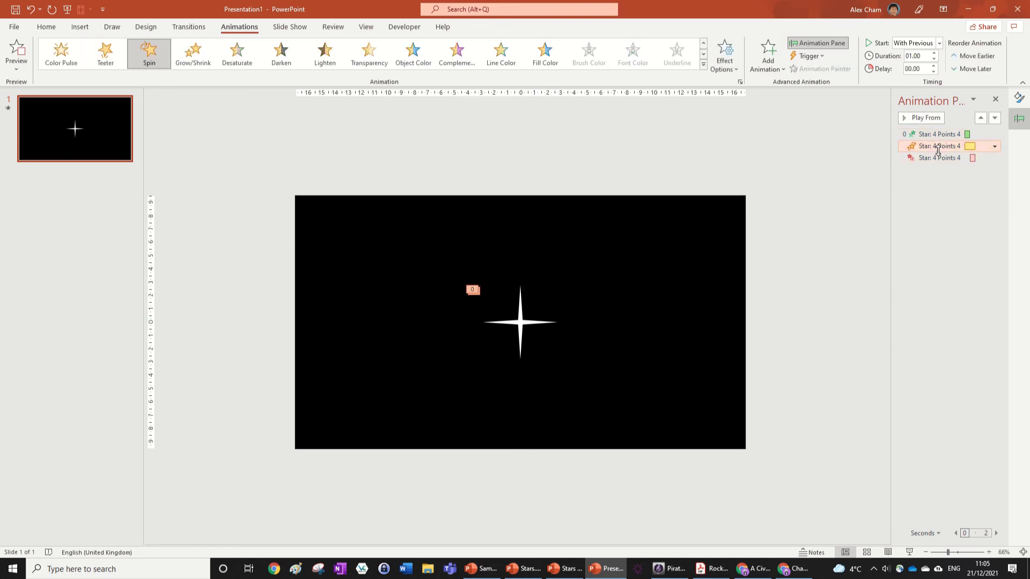
{"action": "left_click", "coordinate": [735, 62]}
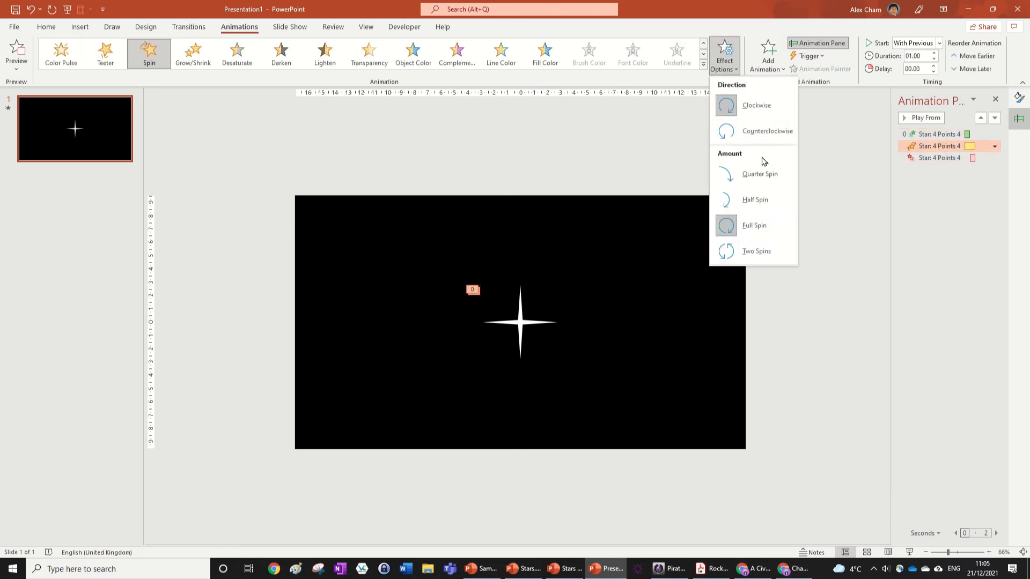
{"action": "left_click", "coordinate": [753, 197]}
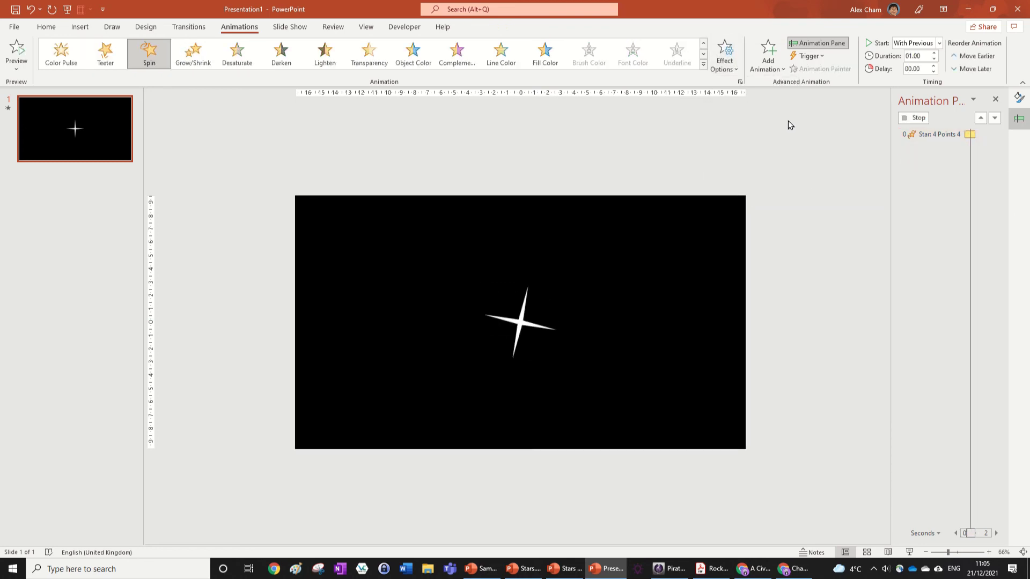
{"action": "left_click", "coordinate": [912, 120]}
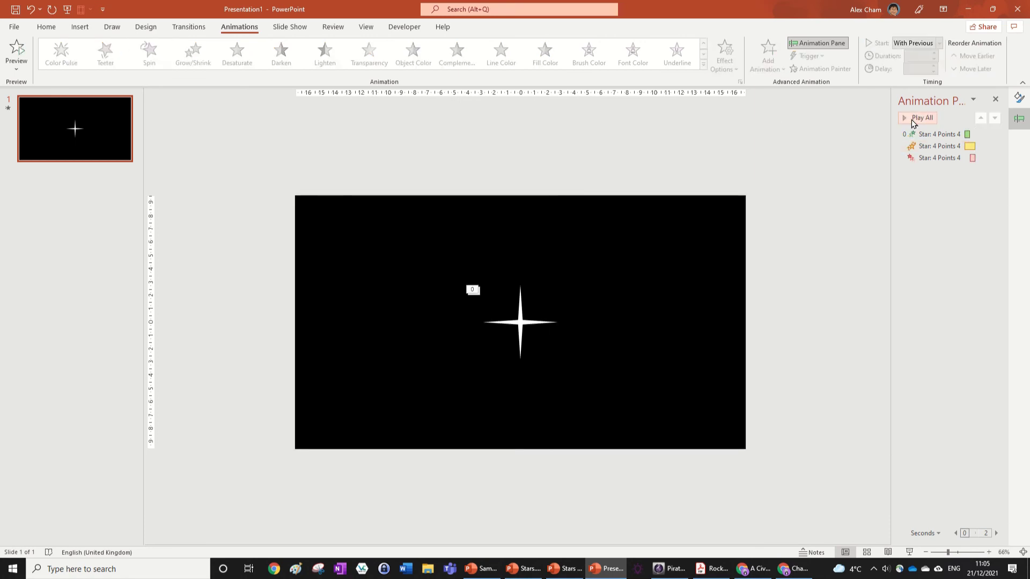
{"action": "left_click_drag", "start_coordinate": [610, 388], "coordinate": [378, 241]}
{"action": "left_click_drag", "start_coordinate": [544, 327], "coordinate": [657, 276]}
{"action": "left_click_drag", "start_coordinate": [617, 394], "coordinate": [487, 260]}
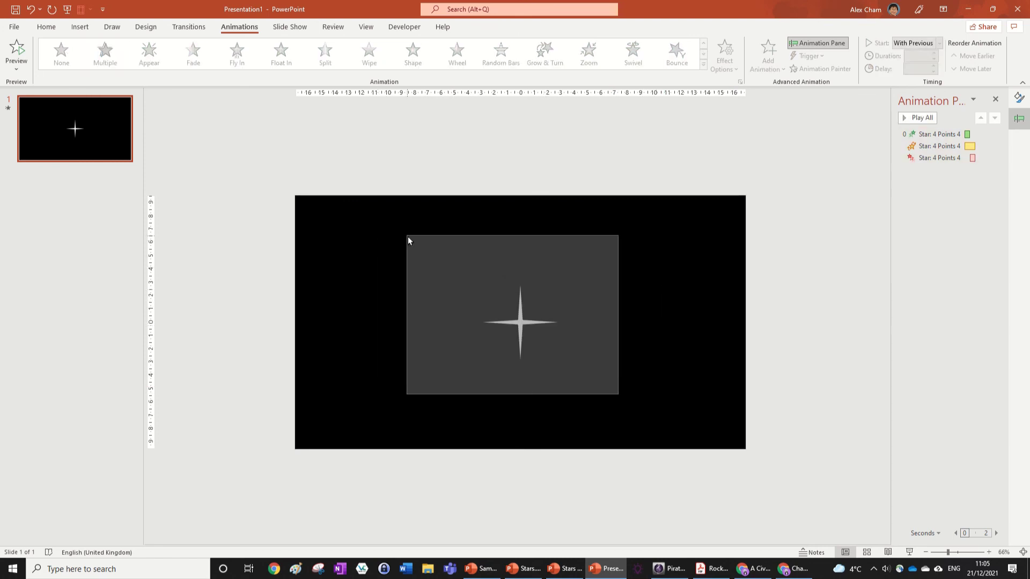
{"action": "left_click", "coordinate": [706, 338]}
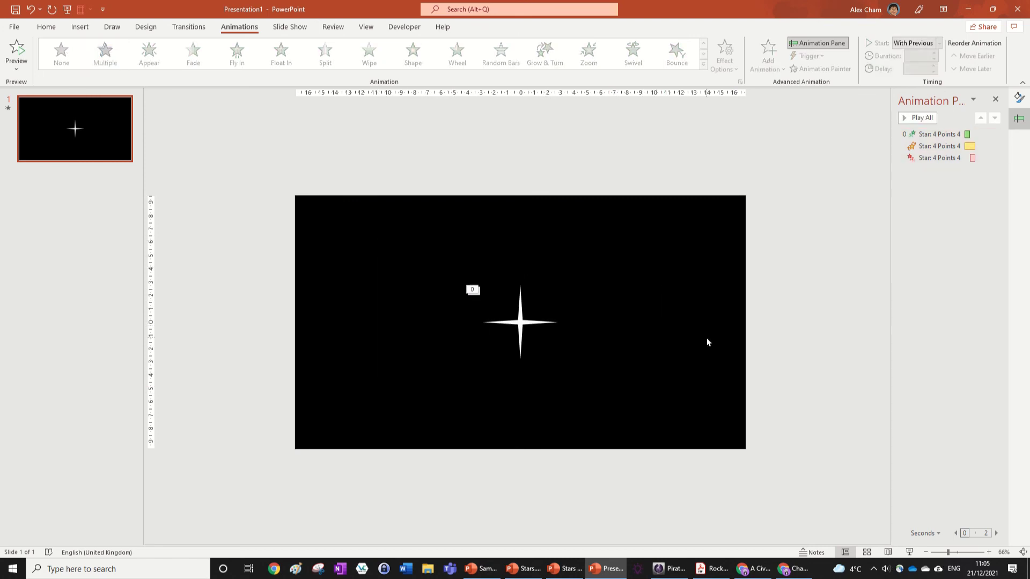